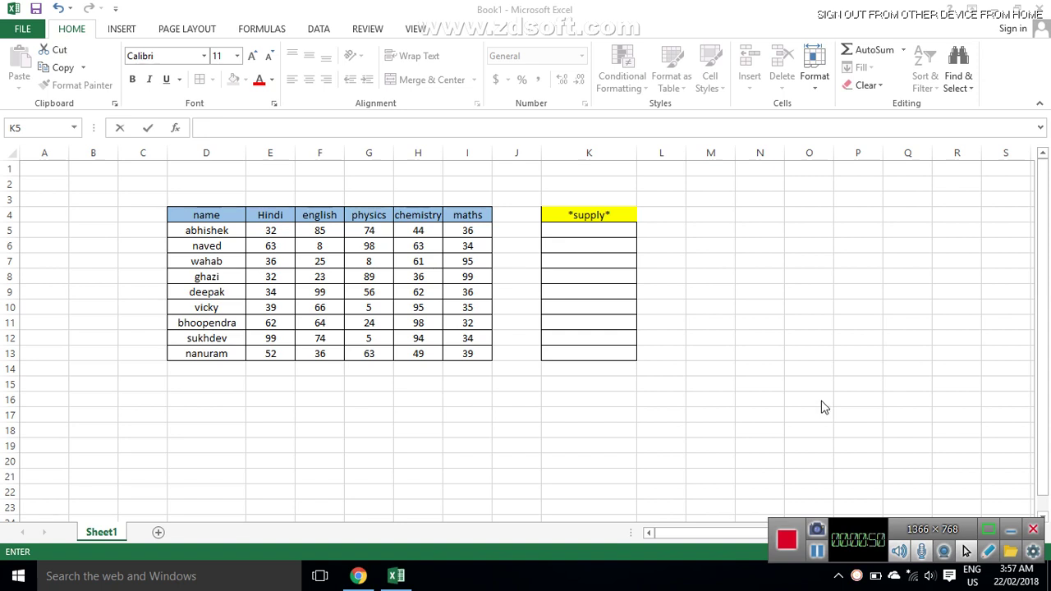
# In cell K5, begin a COUNTIF formula by typing =countif(
pyautogui.click(596, 233)
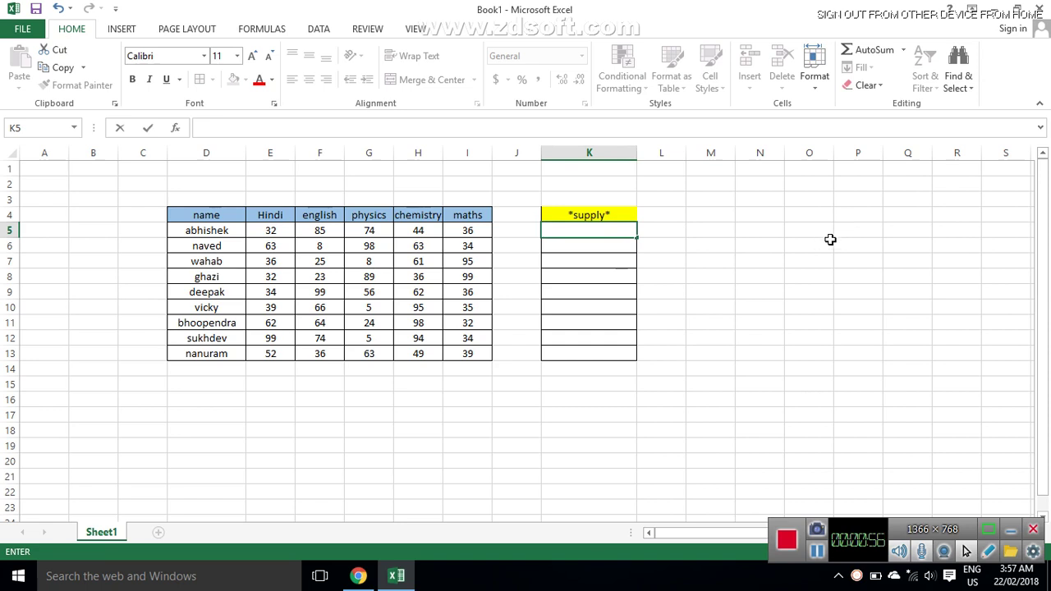
pyautogui.write('=')
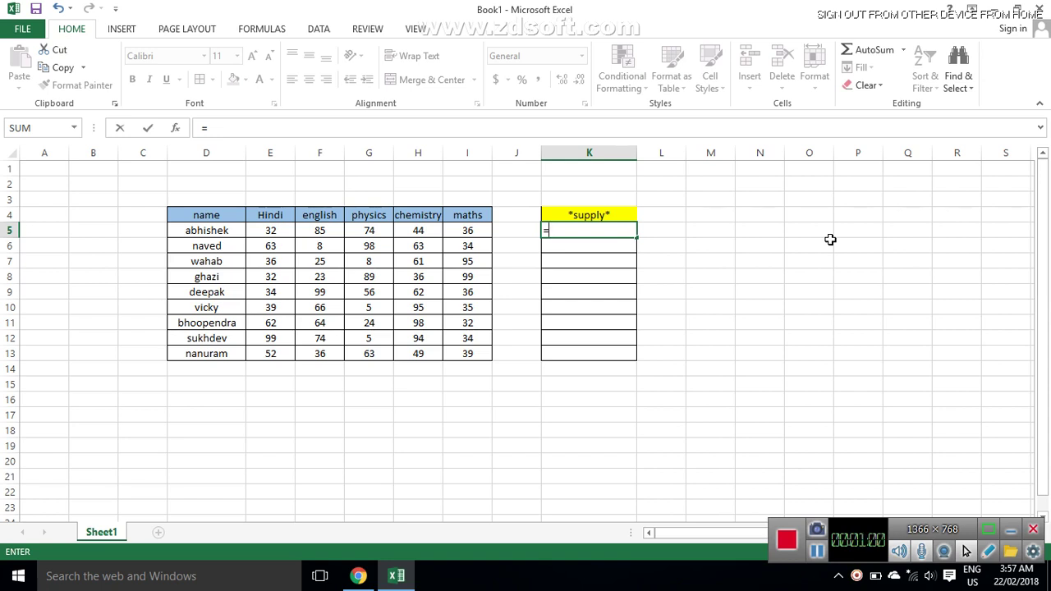
pyautogui.write('co')
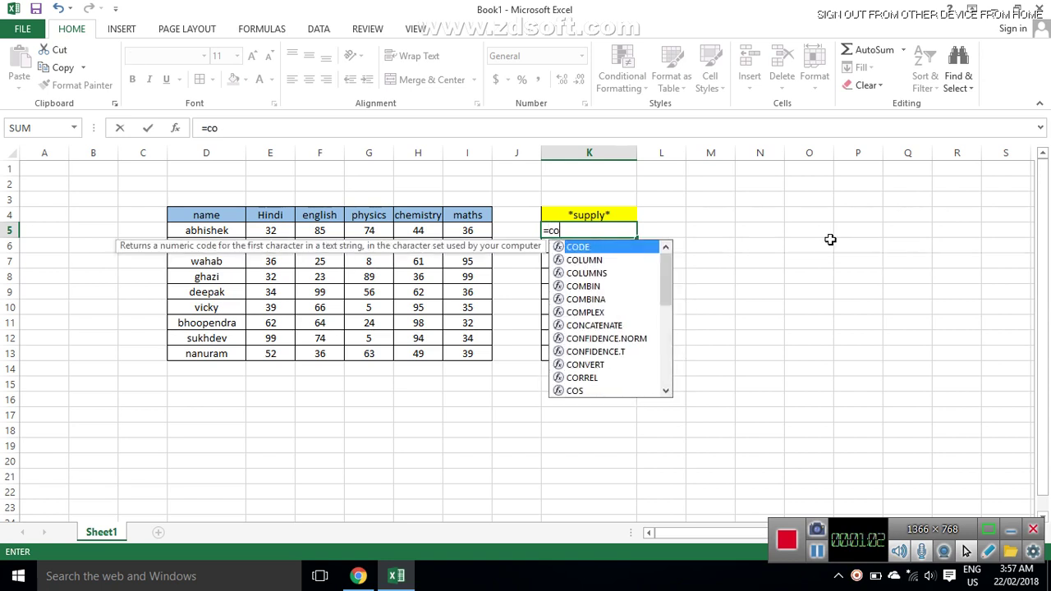
pyautogui.write('unt')
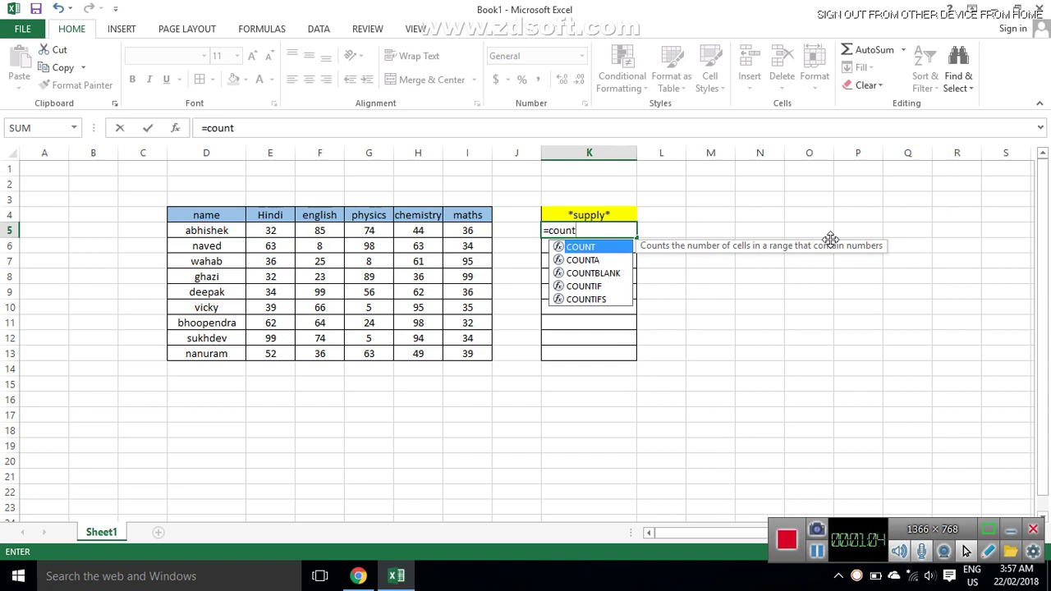
pyautogui.write('if')
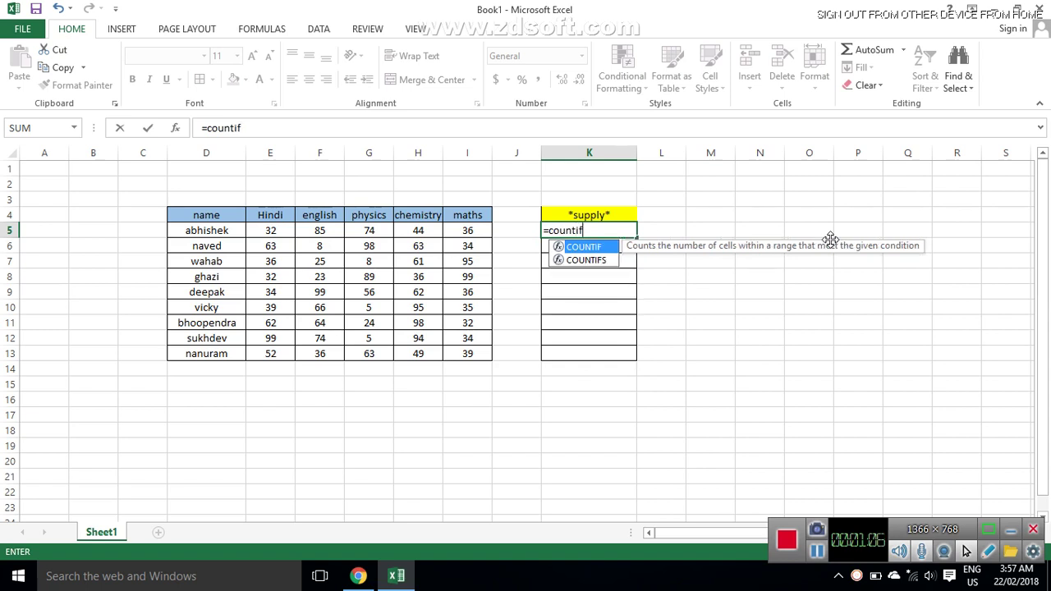
pyautogui.write('(')
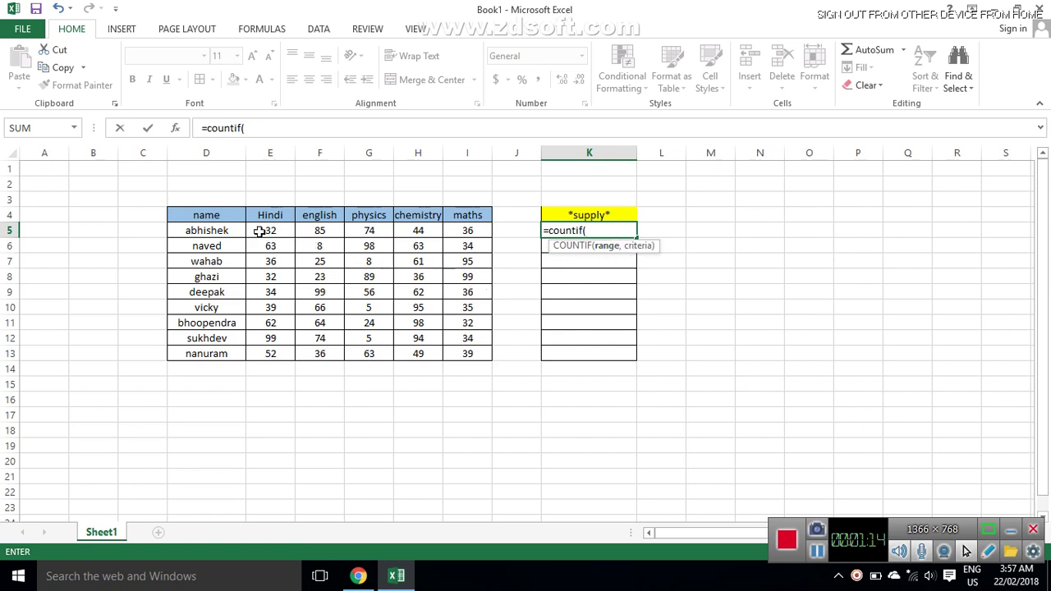
# Complete K5 as =COUNTIF(E5:I5,"<33") so it returns 1 for the first student
pyautogui.moveTo(258, 231); pyautogui.dragTo(397, 229)
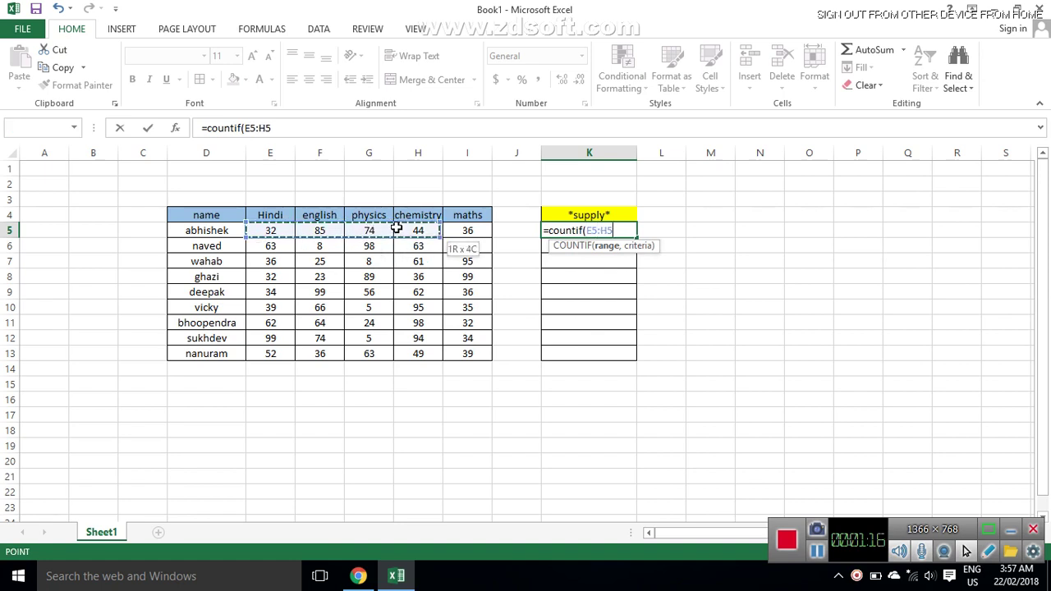
pyautogui.moveTo(397, 229); pyautogui.dragTo(475, 228)
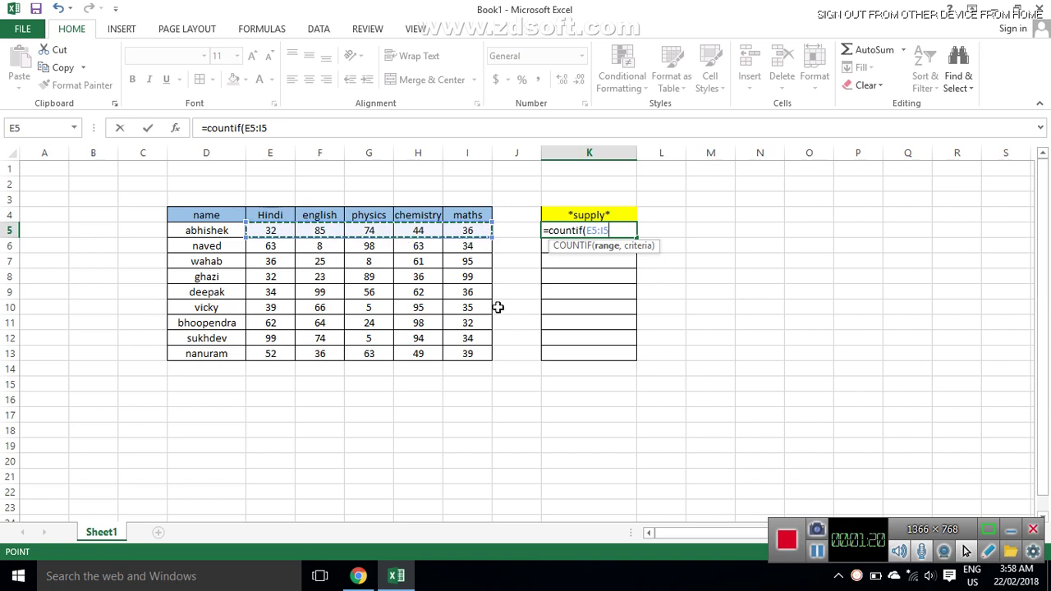
pyautogui.write(',')
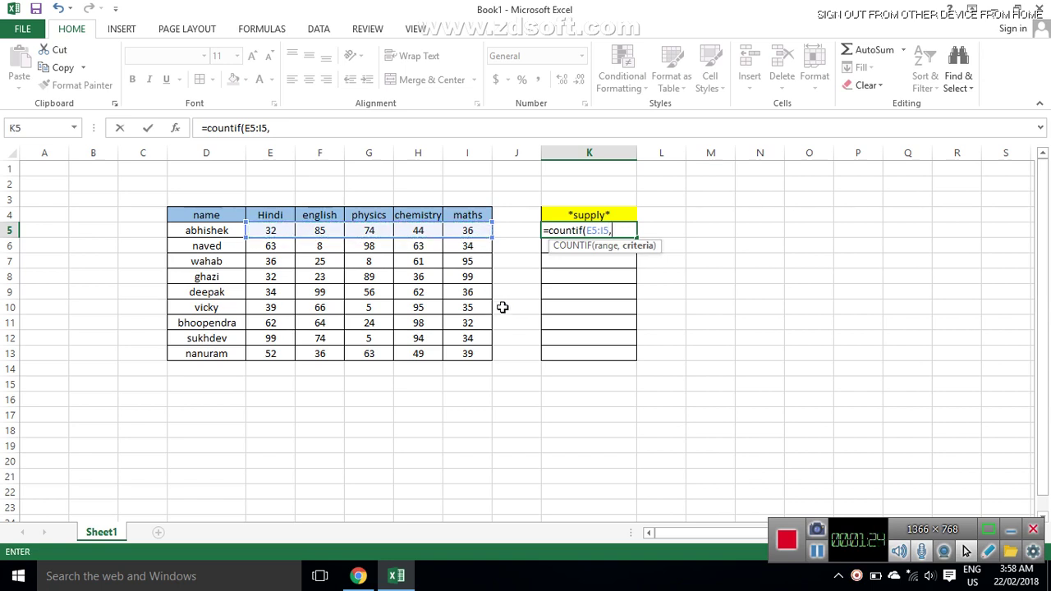
pyautogui.write('"')
pyautogui.write('<')
pyautogui.write('33')
pyautogui.write('"')
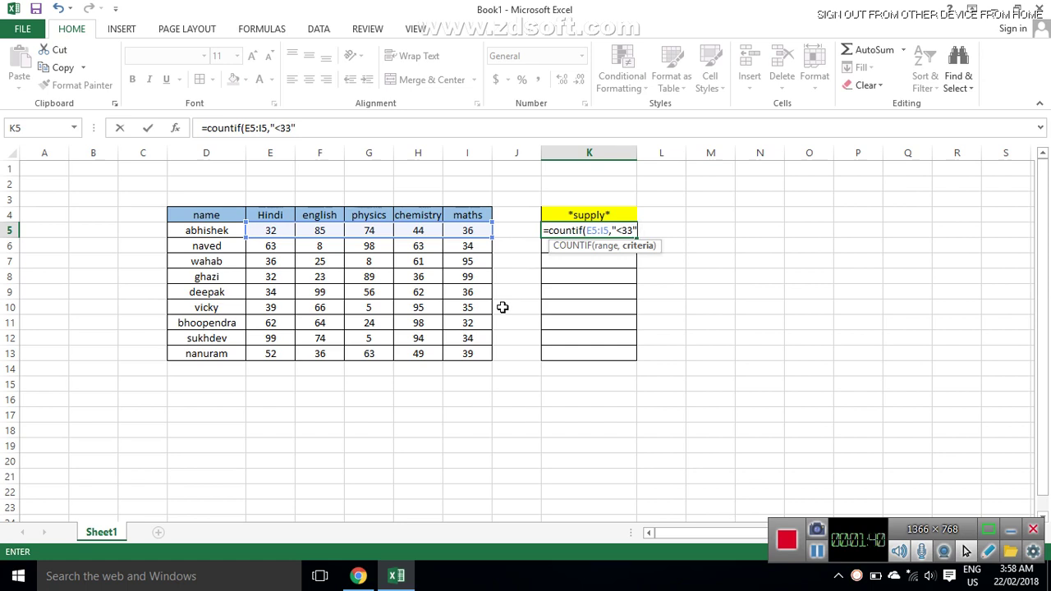
pyautogui.write(')')
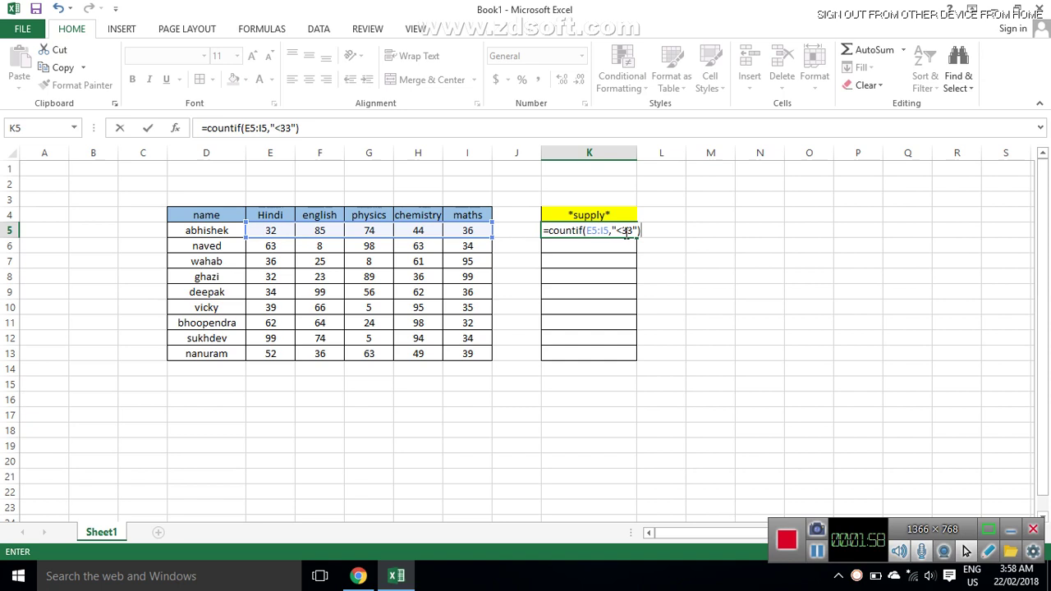
pyautogui.press('Return')
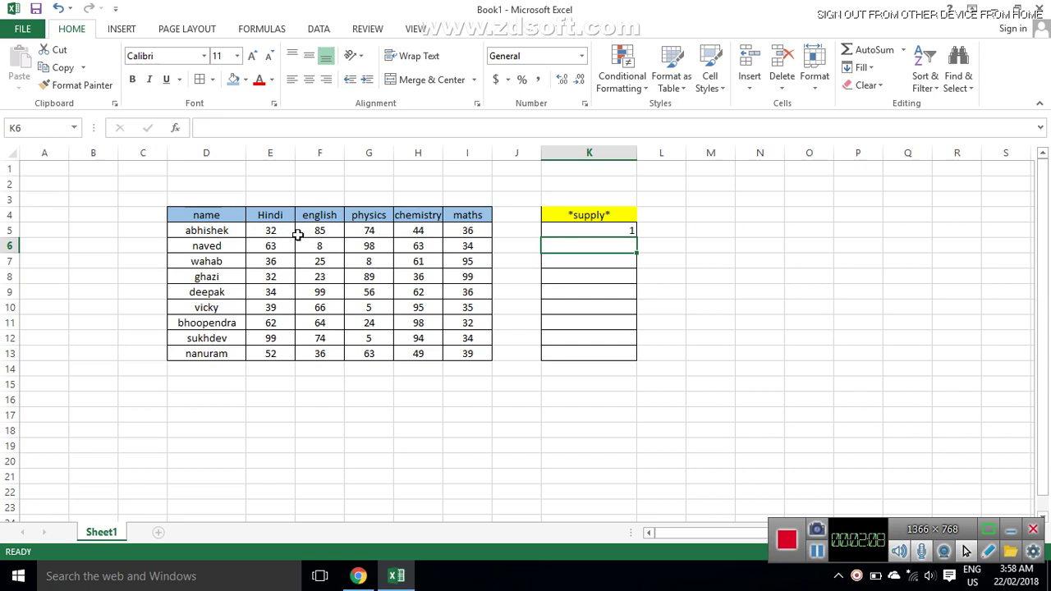
# Fill K5's formula down to K13, giving counts 1, 1, 2, 2, 0, 1, 2, 1, 0
pyautogui.click(610, 229)
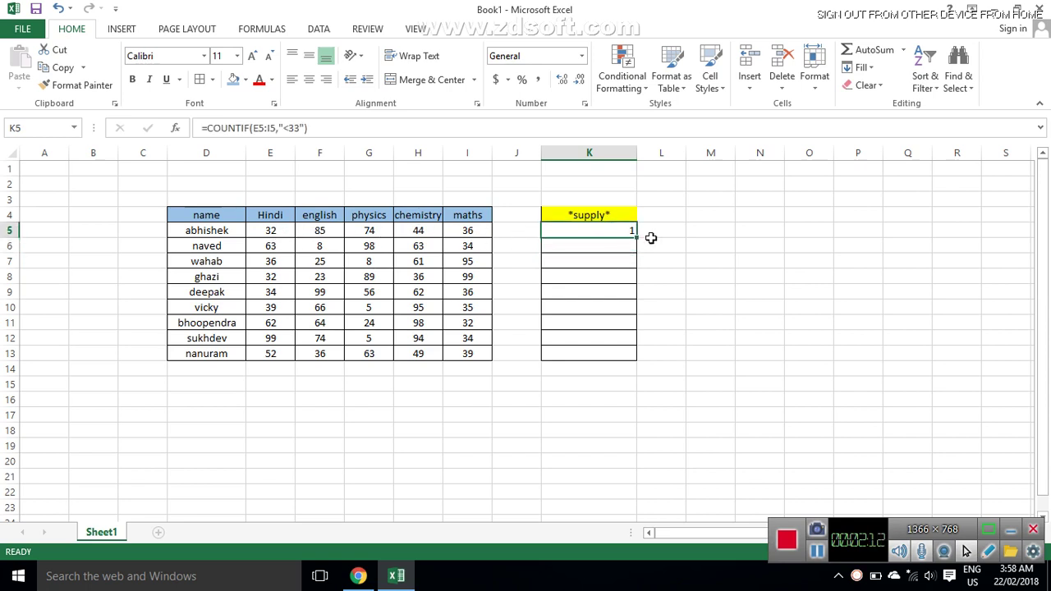
pyautogui.moveTo(640, 239); pyautogui.dragTo(634, 362)
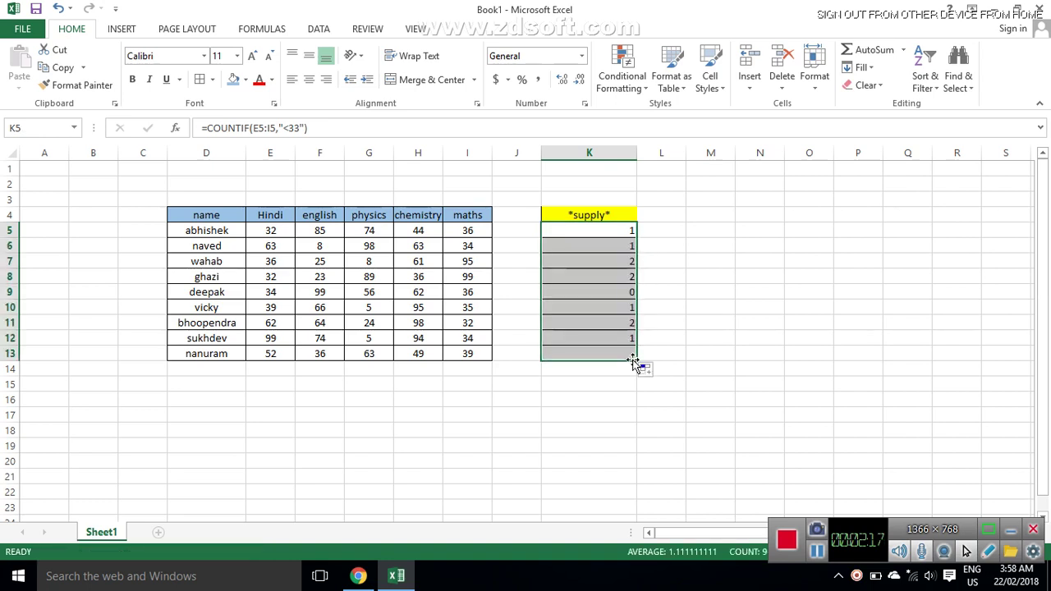
pyautogui.click(710, 337)
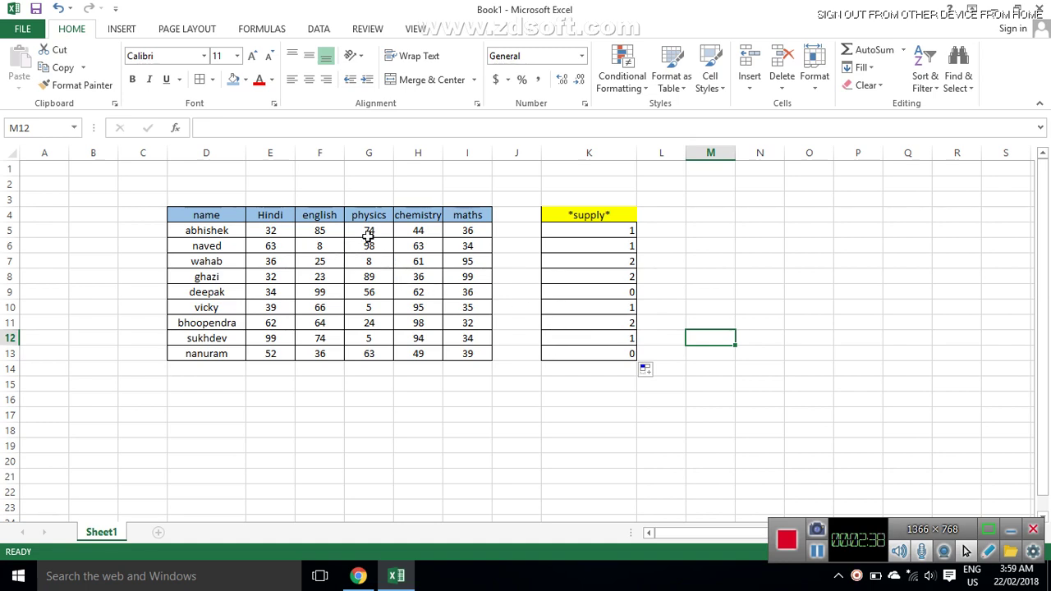
# Centre-align the supply header and counts in K4:K13, then reselect K5
pyautogui.moveTo(578, 218)
pyautogui.mouseDown()
pyautogui.moveTo(610, 281)
pyautogui.moveTo(612, 354)
pyautogui.mouseUp()
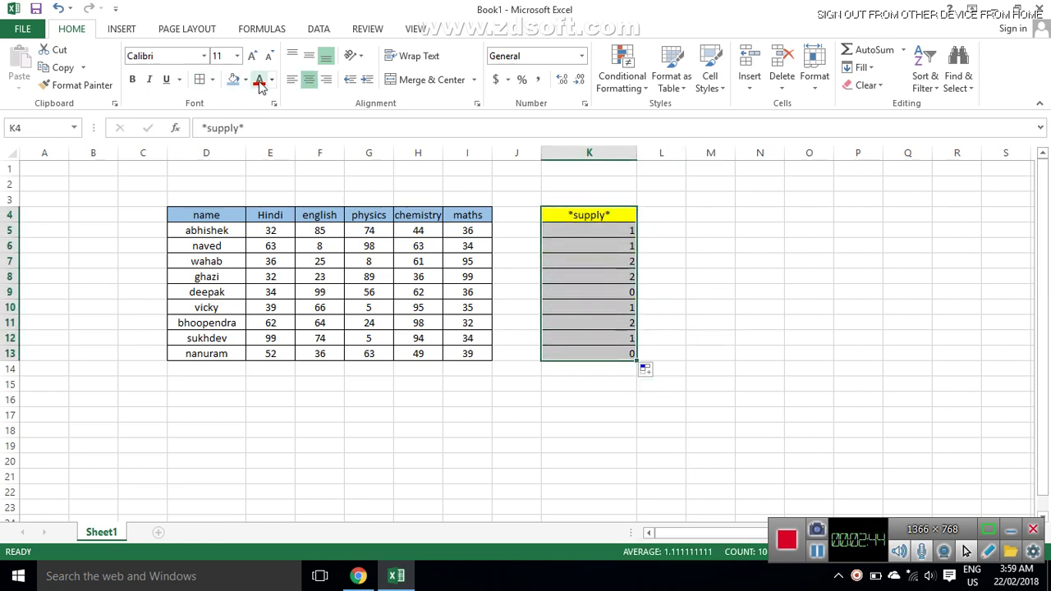
pyautogui.click(311, 86)
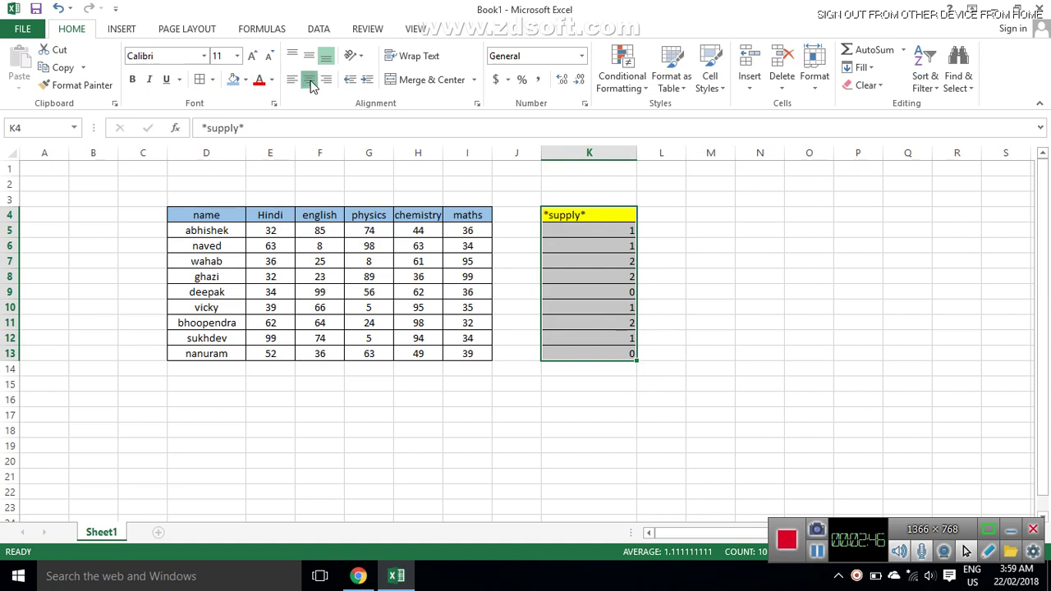
pyautogui.click(310, 85)
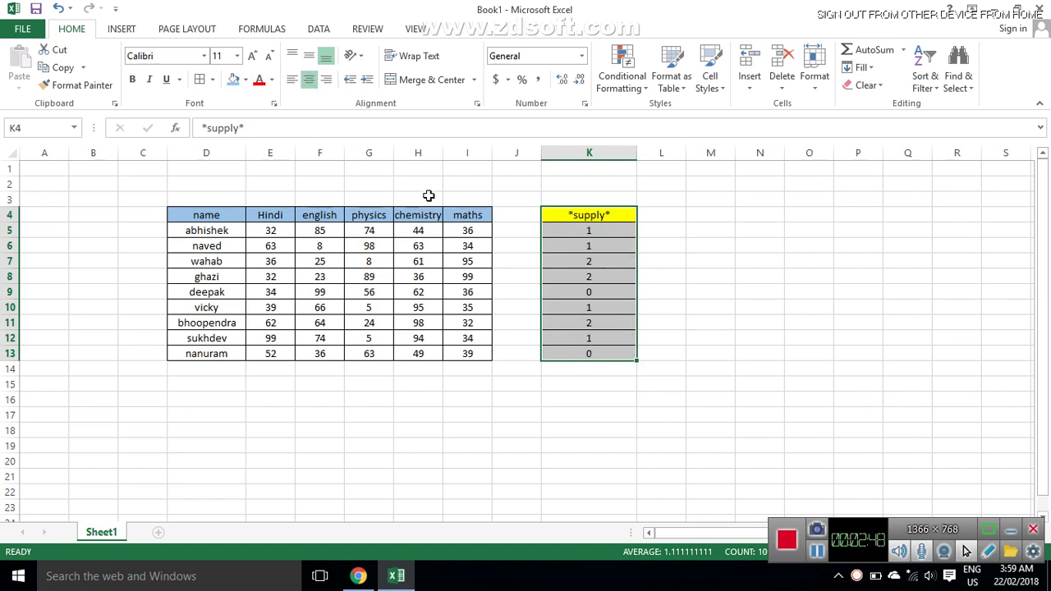
pyautogui.click(528, 219)
pyautogui.click(527, 239)
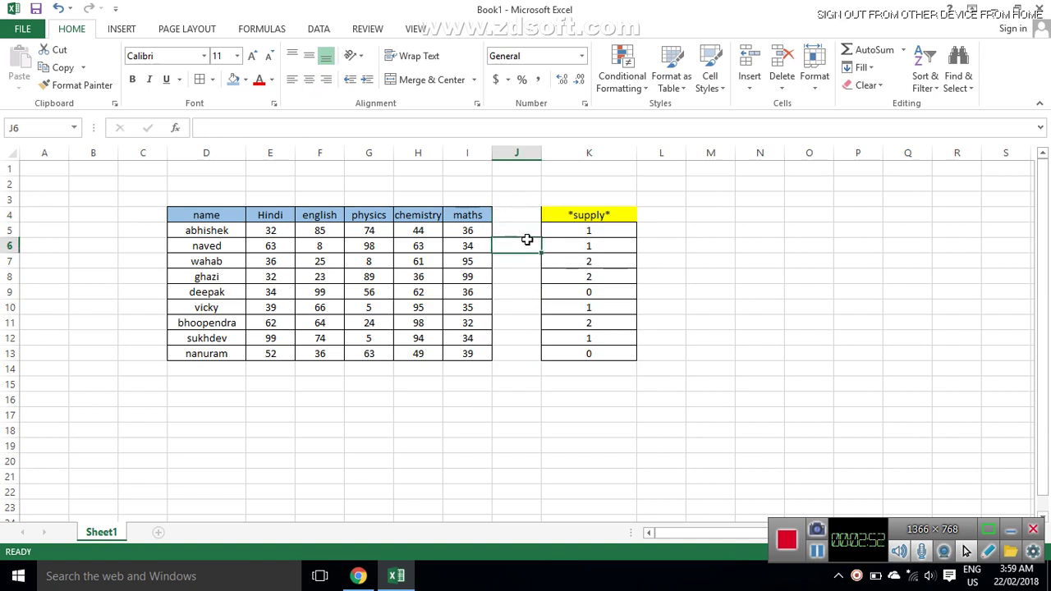
pyautogui.click(529, 229)
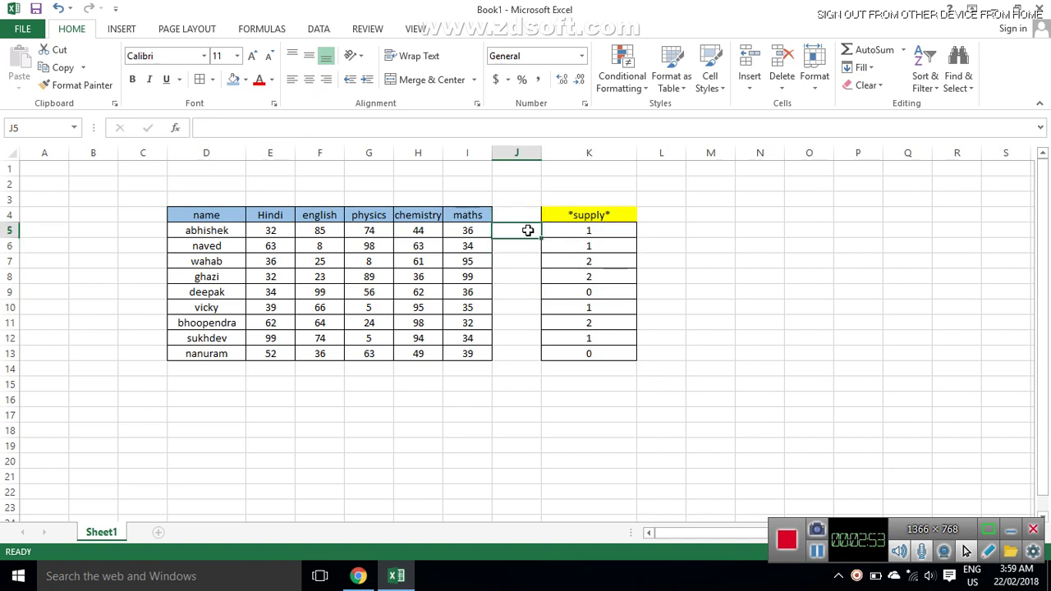
pyautogui.click(594, 231)
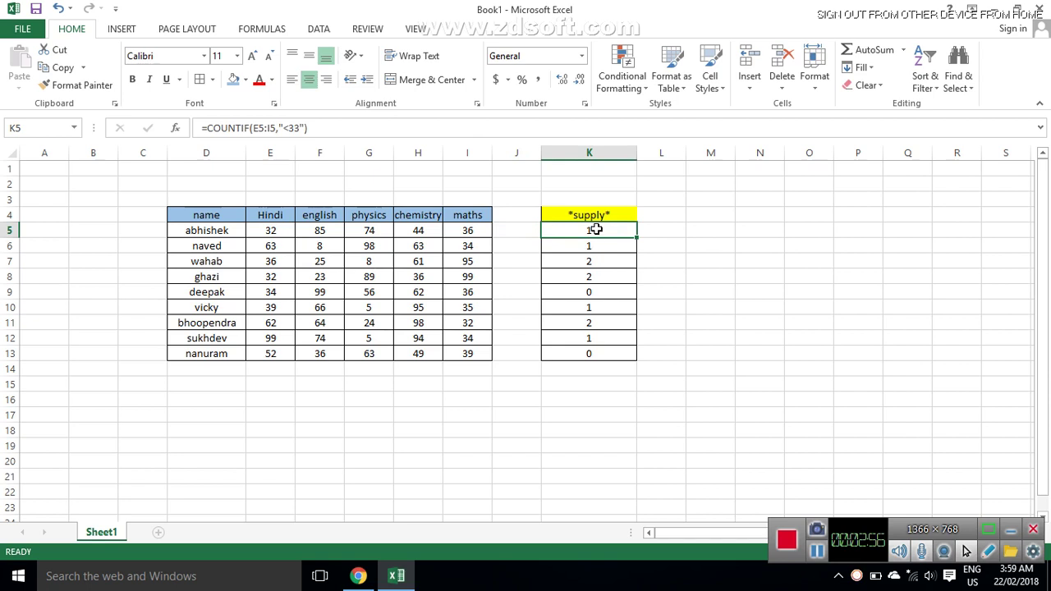
# Change K5's COUNTIF criterion from "<33" to ">33"
pyautogui.doubleClick(596, 228)
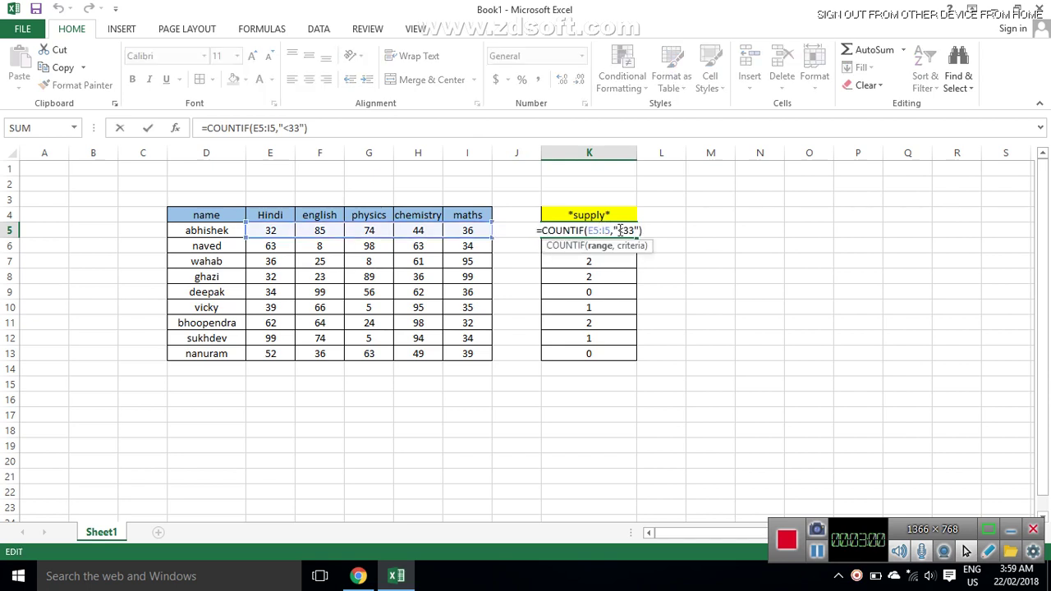
pyautogui.click(623, 230)
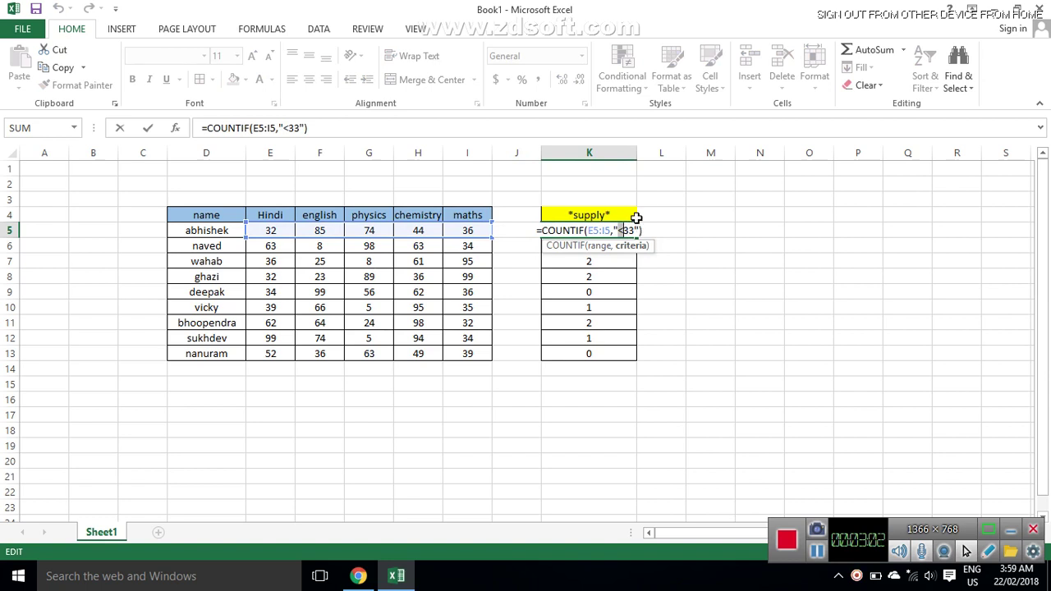
pyautogui.write('>')
pyautogui.press('Return')
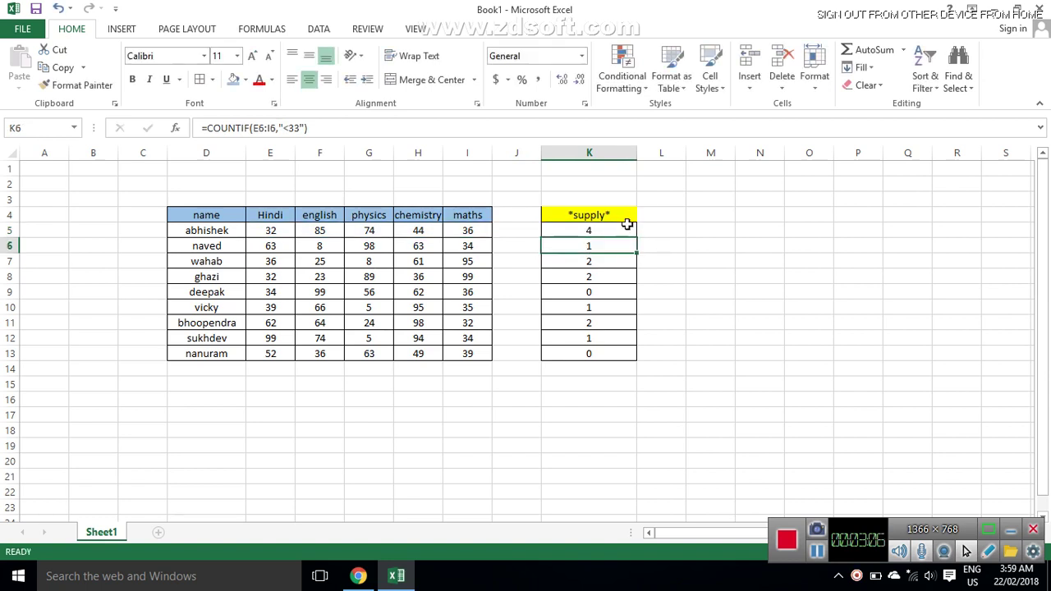
# Refill the updated formula down to K13, now showing 4, 4, 3, 3, 5, 4, 3, 4, 5
pyautogui.click(620, 233)
pyautogui.moveTo(637, 237); pyautogui.dragTo(624, 355)
pyautogui.click(727, 322)
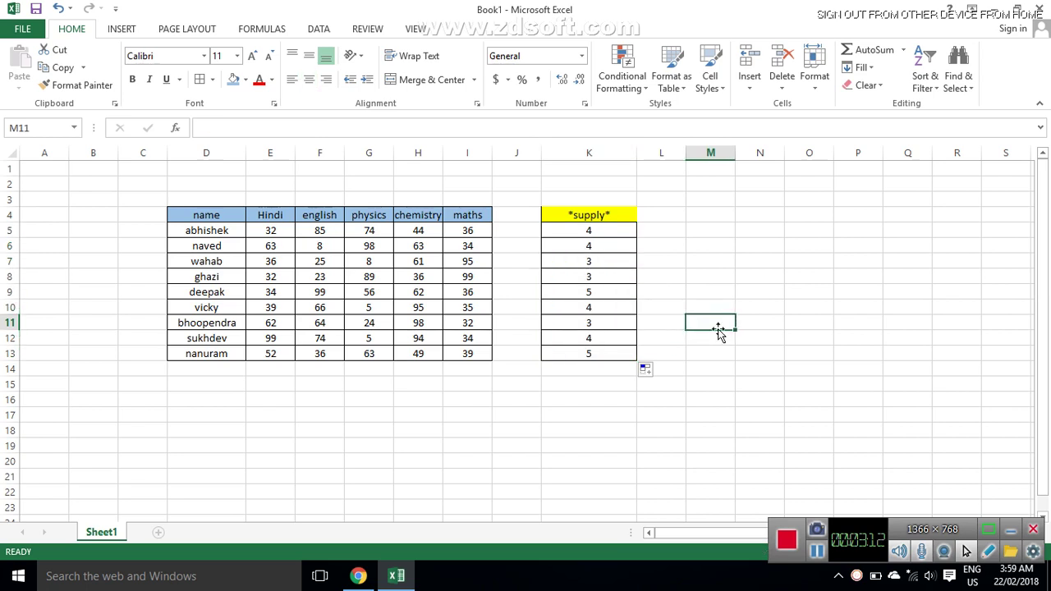